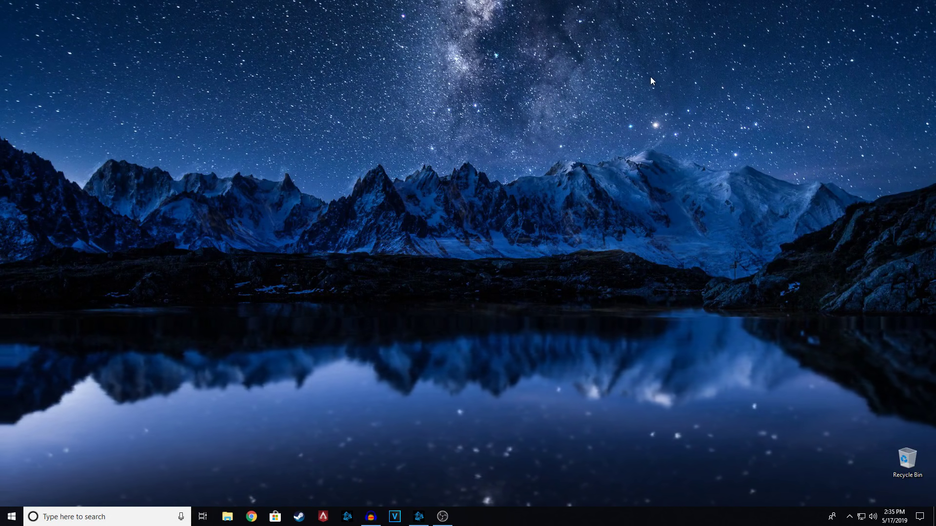
- Refresh the desktop and open the Battle.net launcher on the Overwatch page
{"action": "right_click", "coordinate": [586, 78]}
{"action": "left_click", "coordinate": [618, 109]}
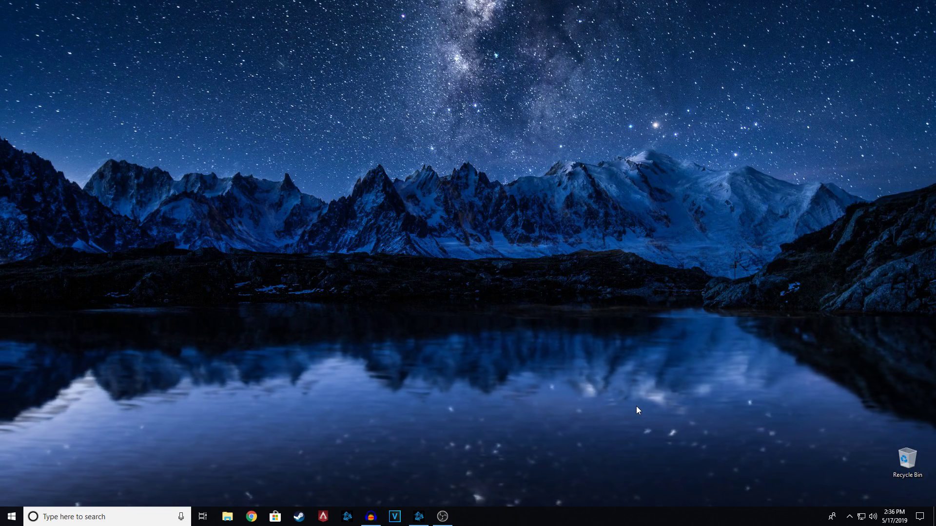
{"action": "left_click", "coordinate": [419, 516]}
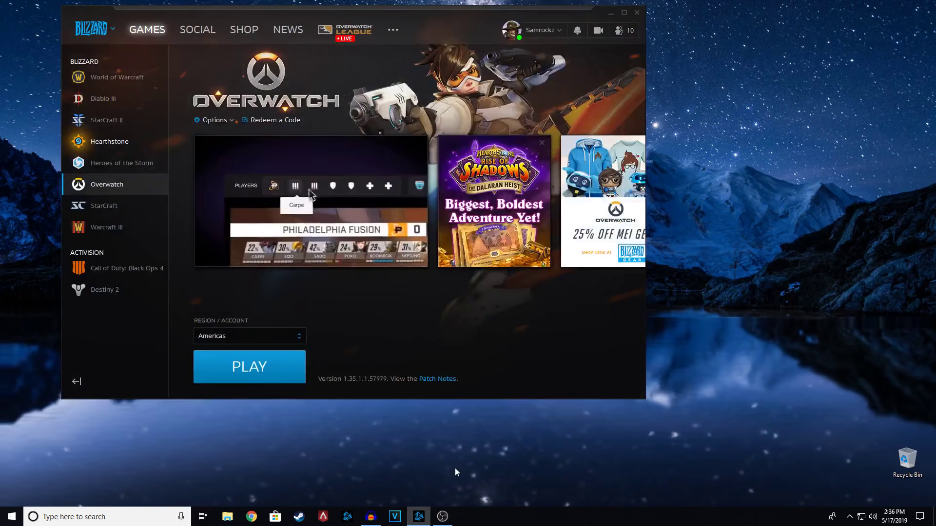
{"action": "left_click_drag", "start_coordinate": [443, 23], "coordinate": [481, 74]}
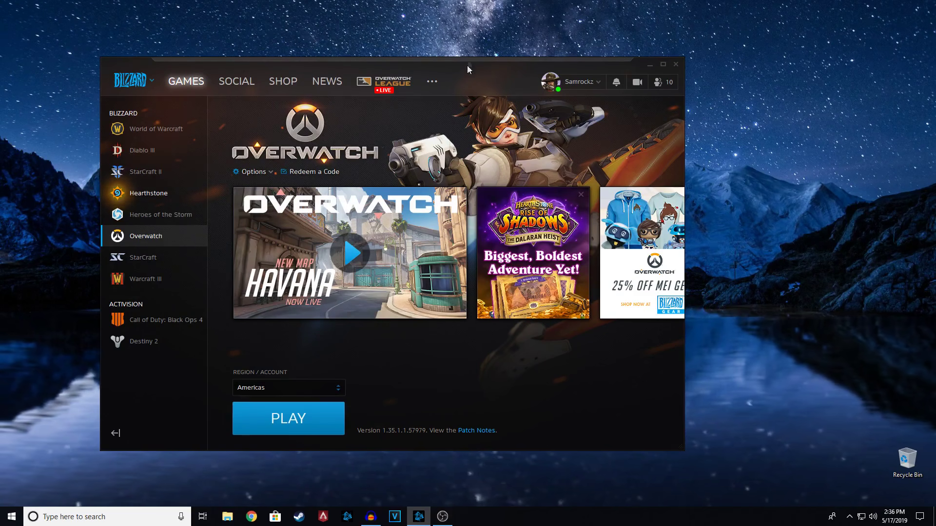
{"action": "left_click_drag", "start_coordinate": [467, 65], "coordinate": [478, 38]}
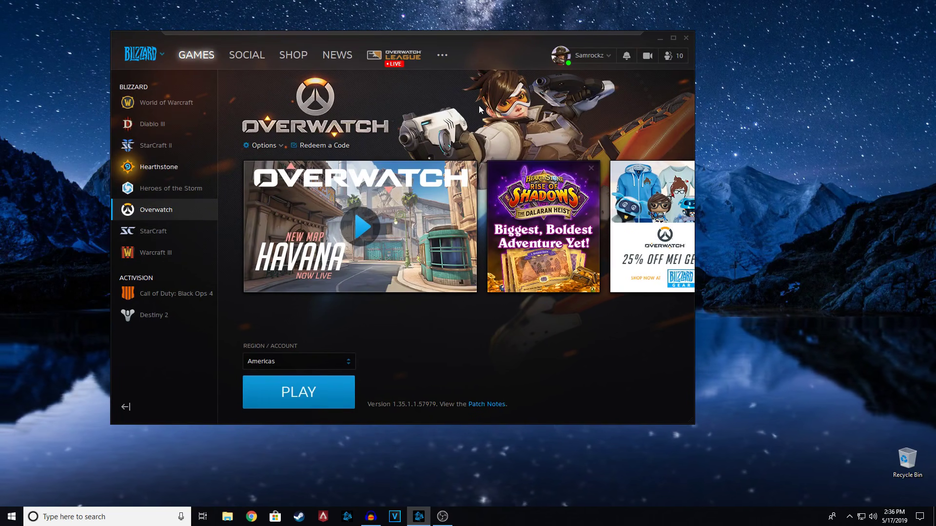
{"action": "left_click_drag", "start_coordinate": [505, 35], "coordinate": [537, 25]}
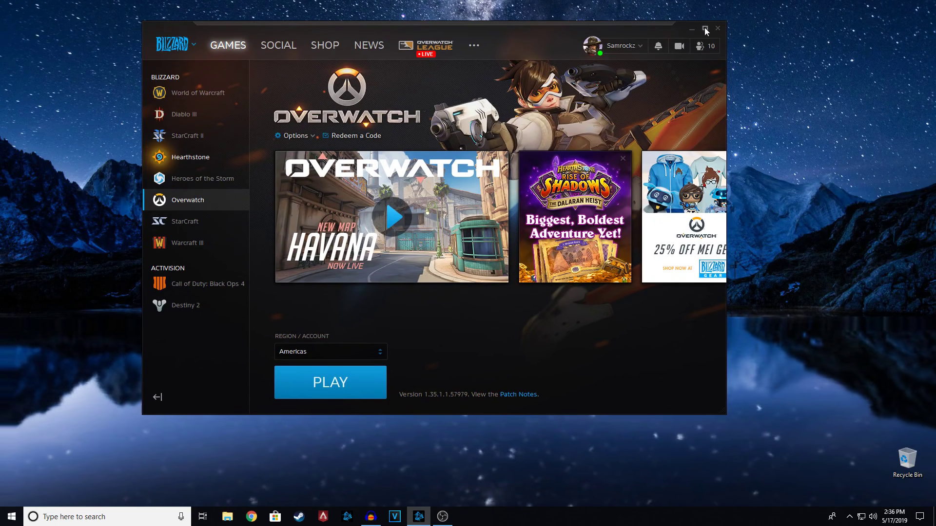
{"action": "left_click", "coordinate": [198, 45]}
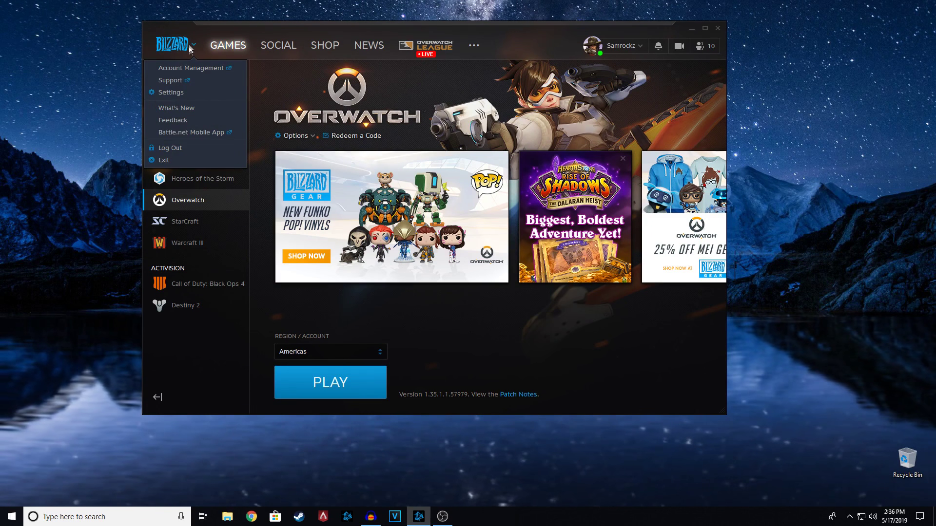
{"action": "left_click", "coordinate": [203, 95]}
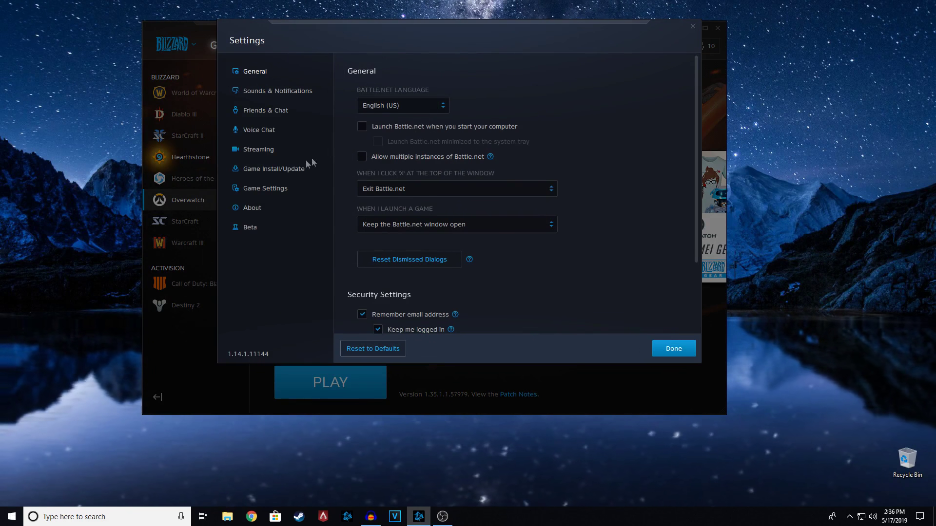
{"action": "left_click", "coordinate": [286, 169]}
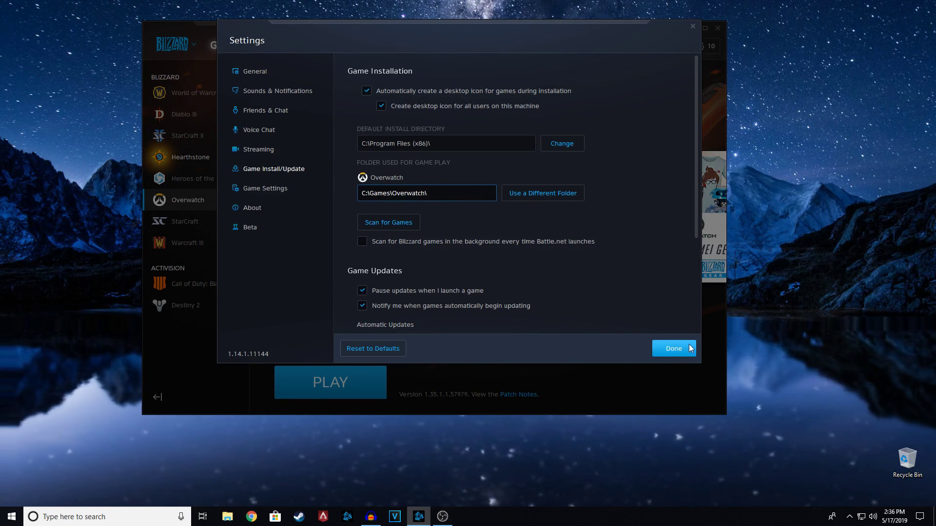
- Close Battle.net settings and open C:\Games\Overwatch in File Explorer
{"action": "left_click", "coordinate": [674, 348]}
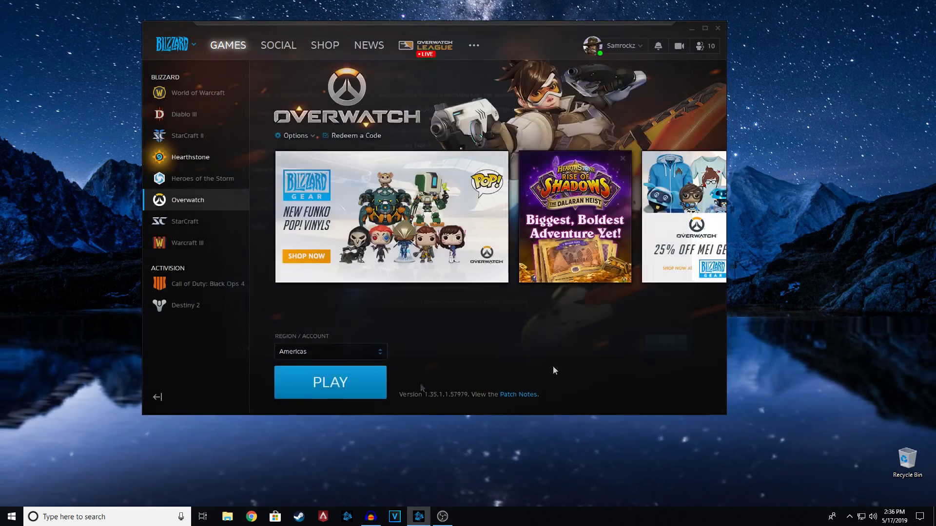
{"action": "left_click", "coordinate": [228, 516]}
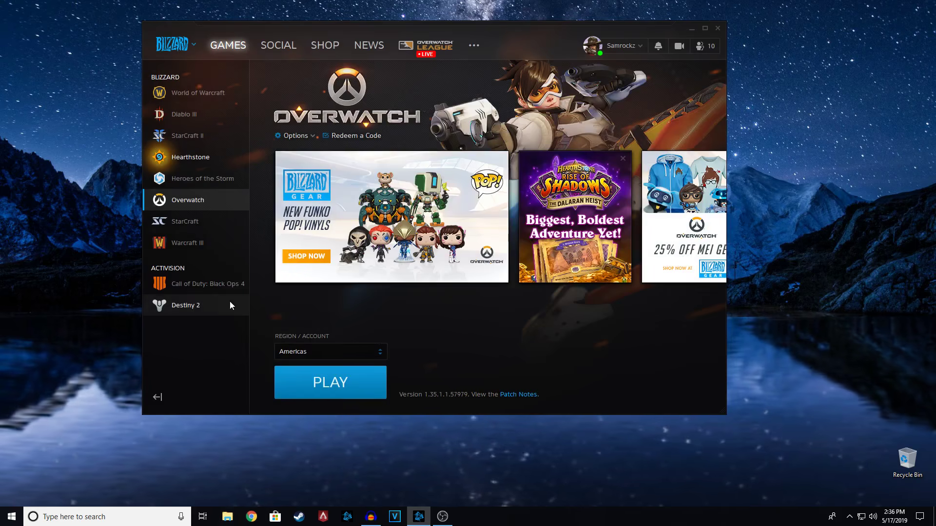
{"action": "left_click", "coordinate": [32, 223]}
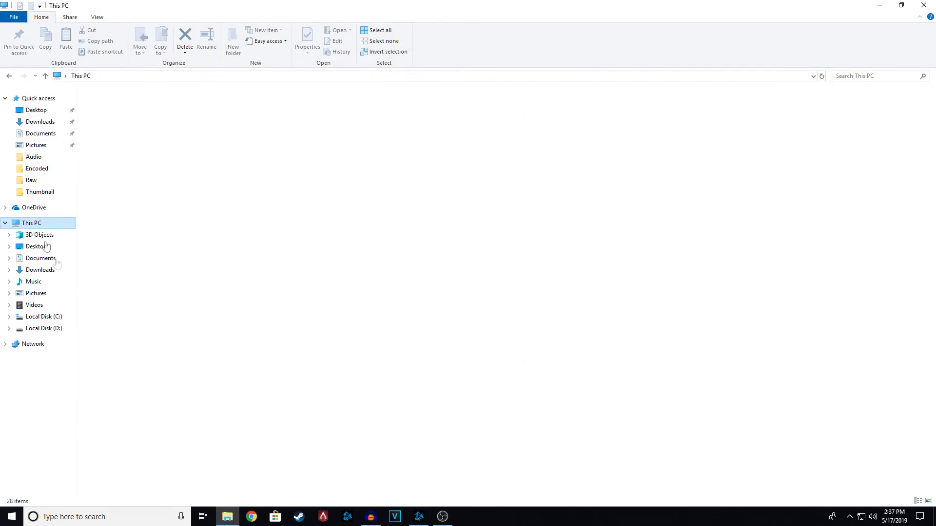
{"action": "left_click", "coordinate": [44, 316]}
{"action": "double_click", "coordinate": [106, 116]}
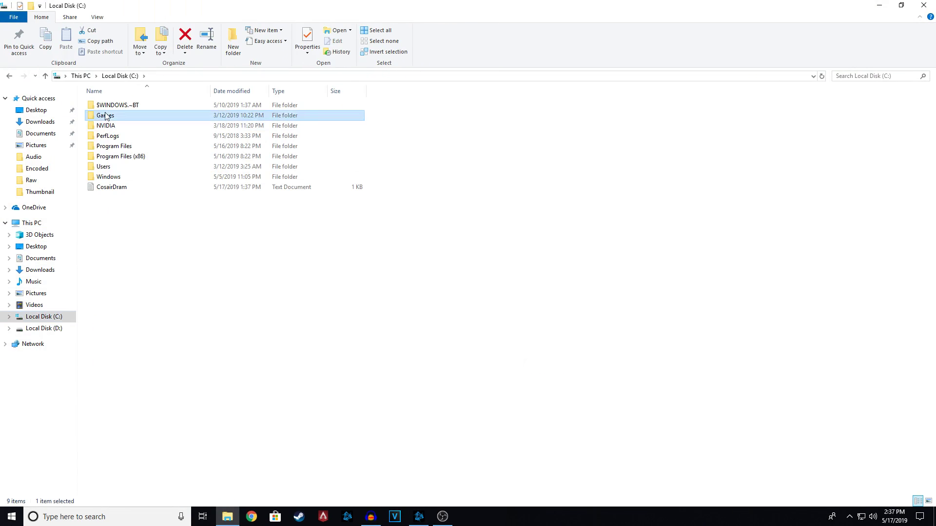
{"action": "left_click", "coordinate": [109, 105]}
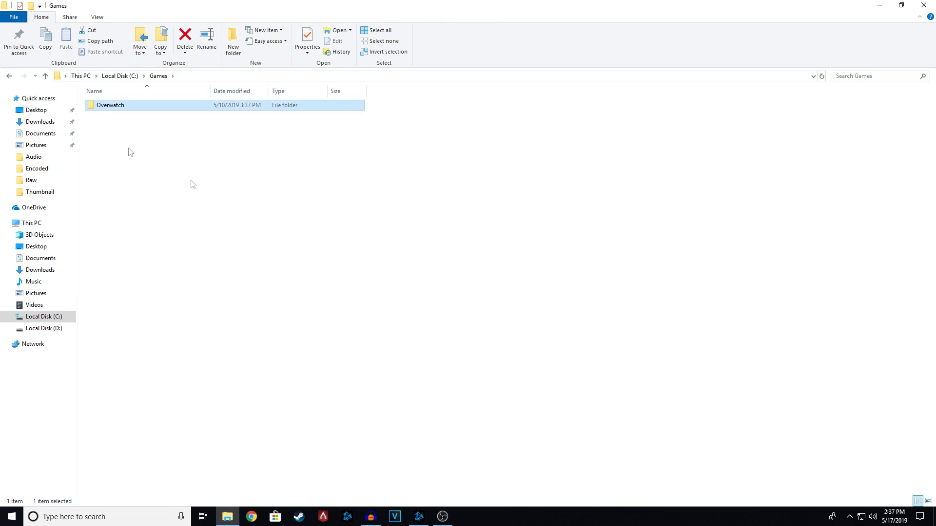
{"action": "double_click", "coordinate": [202, 106]}
- Go back to C:\Games and copy the Overwatch folder
{"action": "left_click_drag", "start_coordinate": [262, 423], "coordinate": [256, 95]}
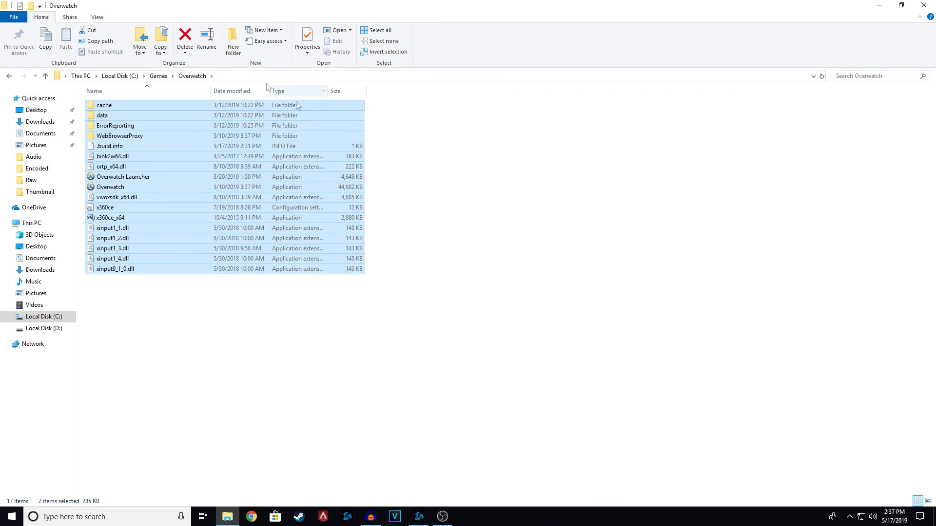
{"action": "left_click", "coordinate": [146, 365]}
{"action": "left_click", "coordinate": [12, 77]}
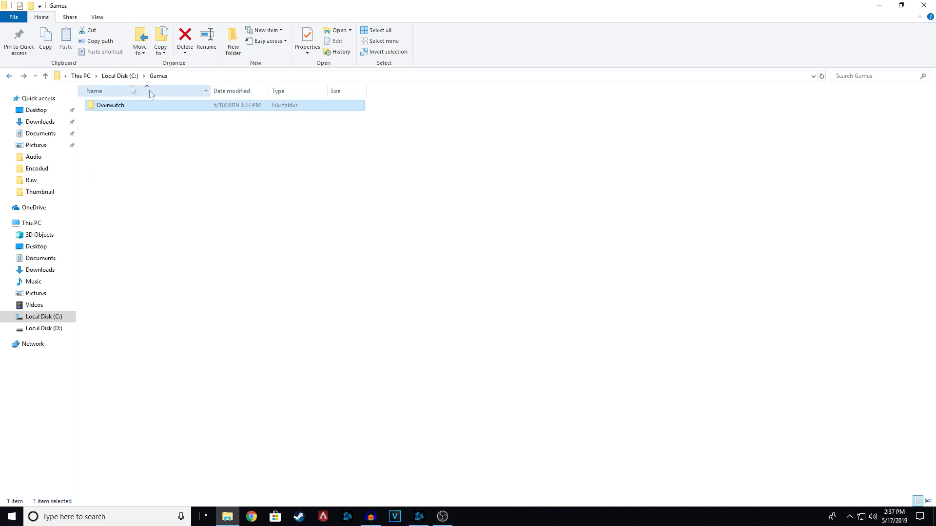
{"action": "right_click", "coordinate": [142, 103]}
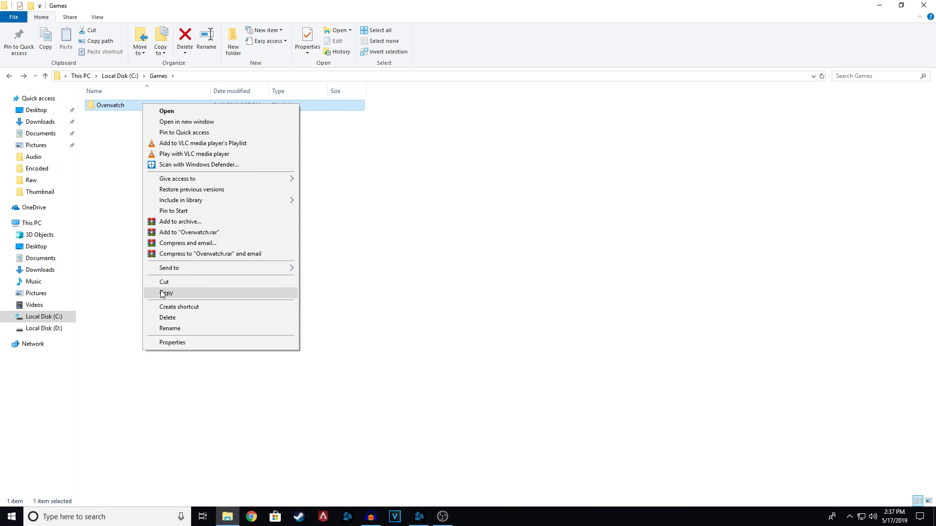
{"action": "left_click", "coordinate": [162, 293]}
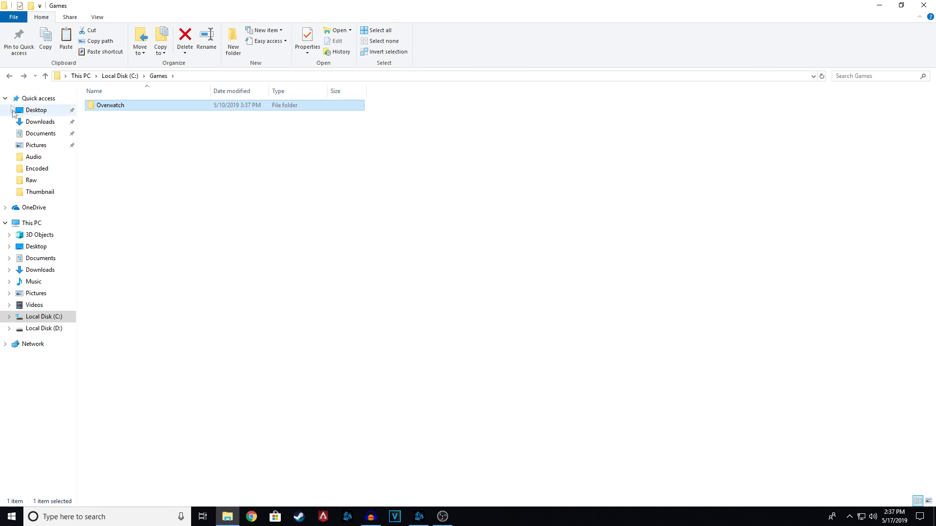
- Paste the copied Overwatch folder onto Local Disk (D:)
{"action": "left_click", "coordinate": [9, 76]}
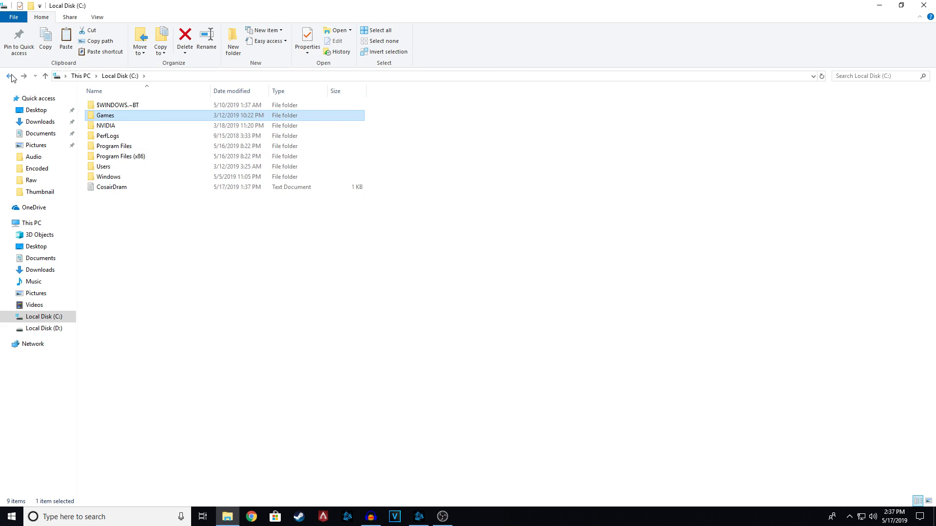
{"action": "left_click", "coordinate": [10, 77]}
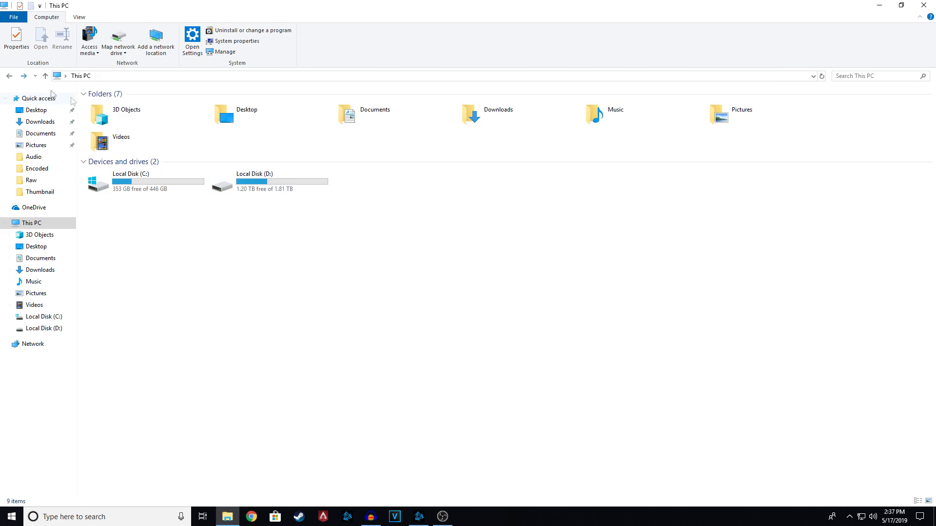
{"action": "double_click", "coordinate": [250, 196]}
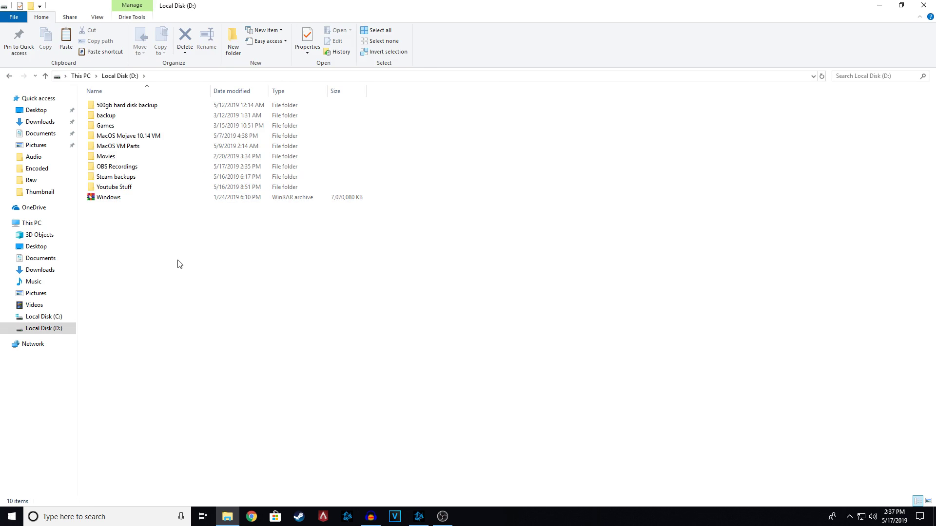
{"action": "key", "text": "ctrl+v"}
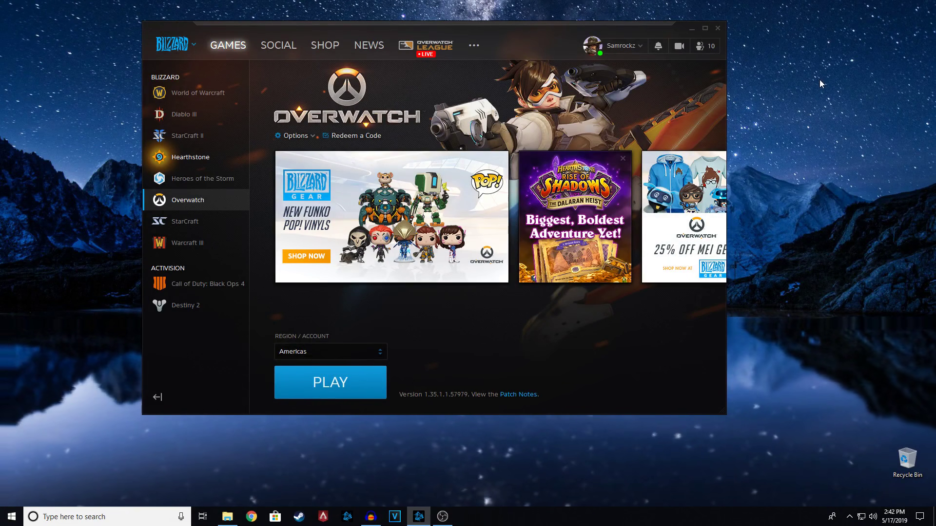
{"action": "left_click", "coordinate": [233, 519]}
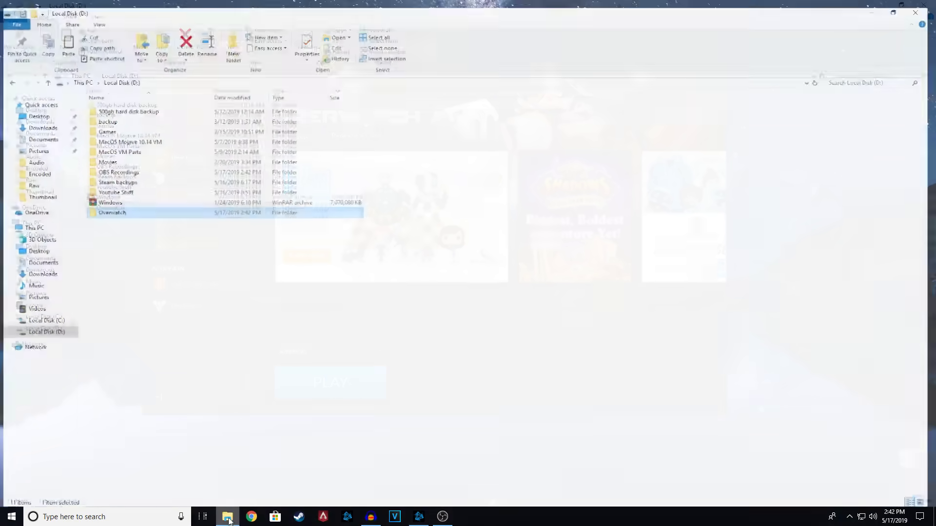
- Return to C:\Games and select the original Overwatch folder
{"action": "key", "text": "F2"}
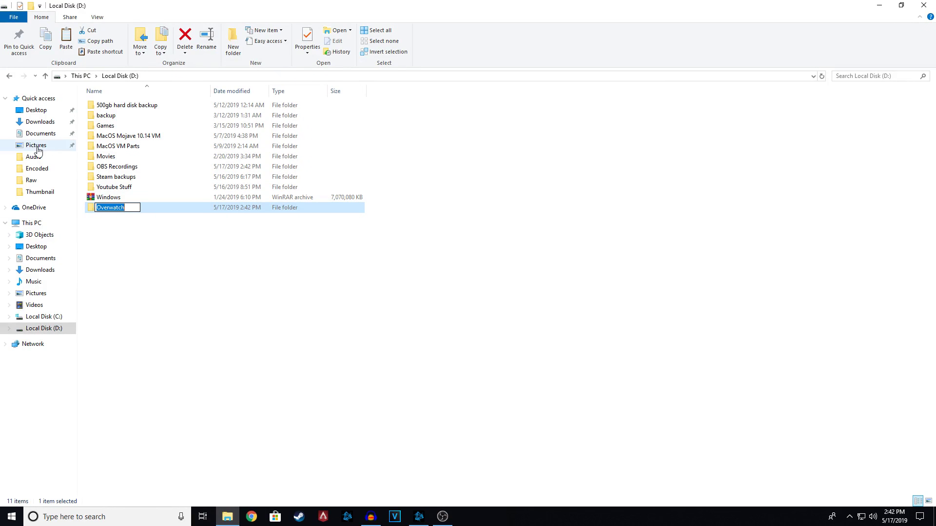
{"action": "left_click", "coordinate": [46, 317]}
{"action": "double_click", "coordinate": [143, 118]}
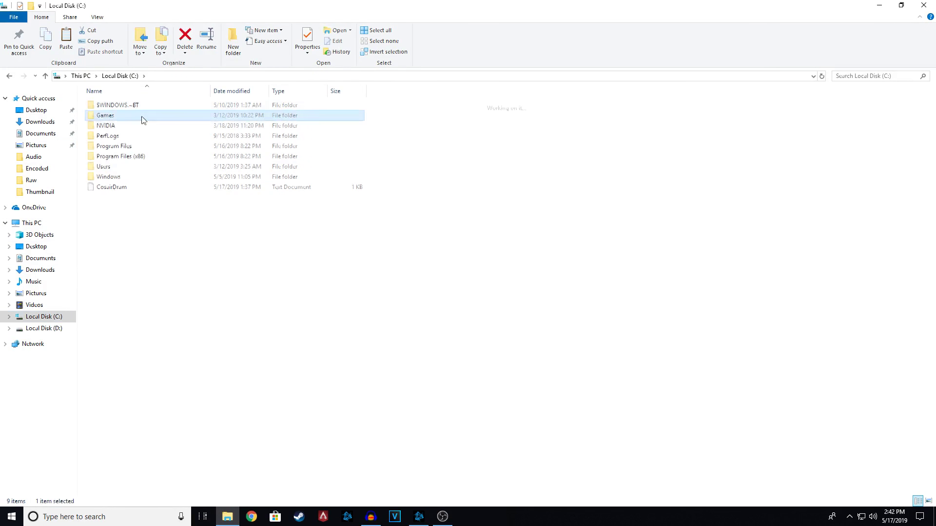
{"action": "left_click", "coordinate": [139, 105]}
- Permanently delete Overwatch from C:\Games and verify the Recycle Bin is empty
{"action": "key", "text": "Delete"}
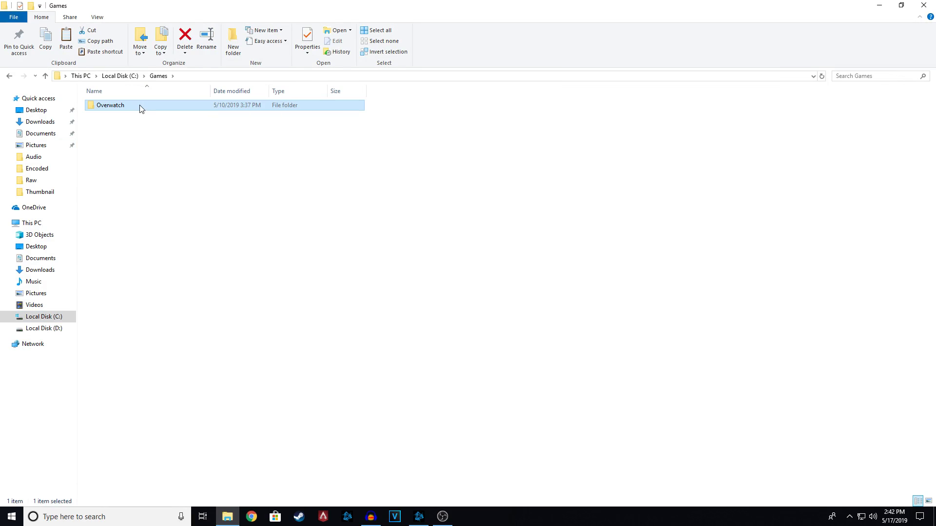
{"action": "key", "text": "Return"}
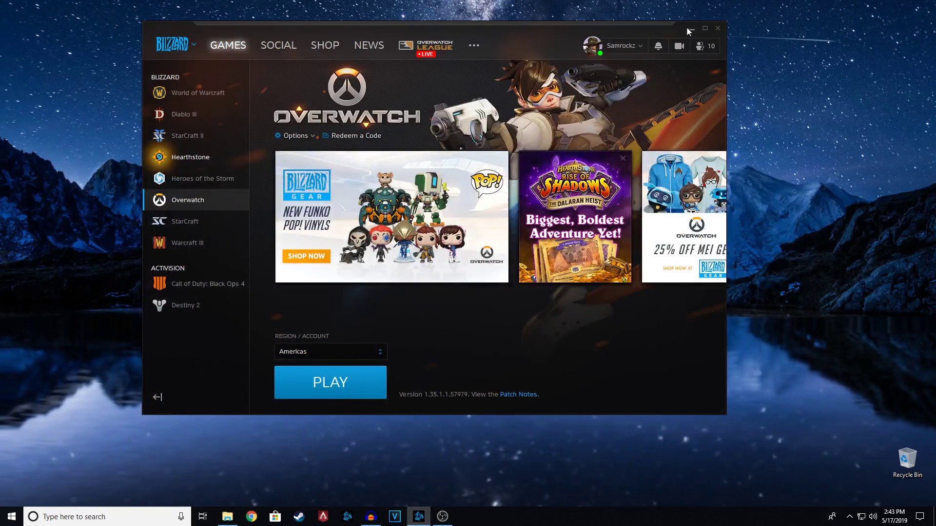
{"action": "left_click", "coordinate": [692, 29]}
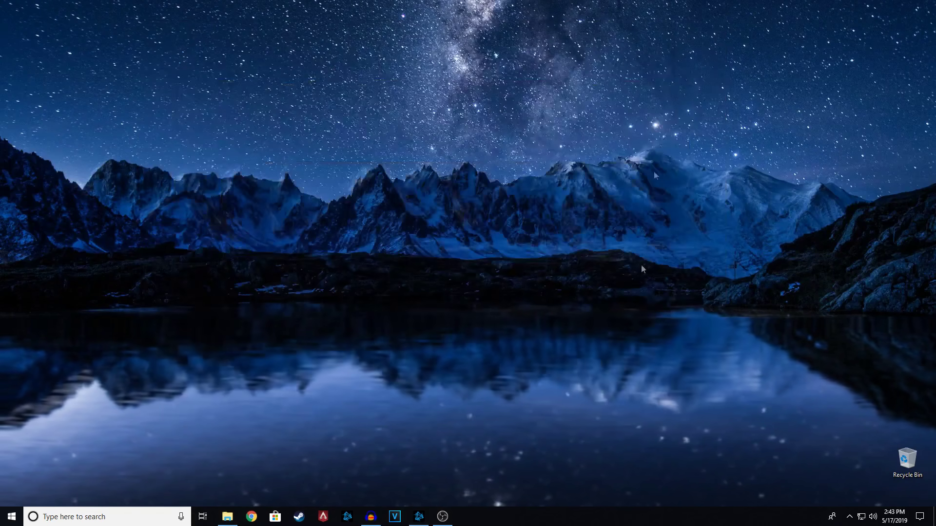
{"action": "double_click", "coordinate": [894, 440]}
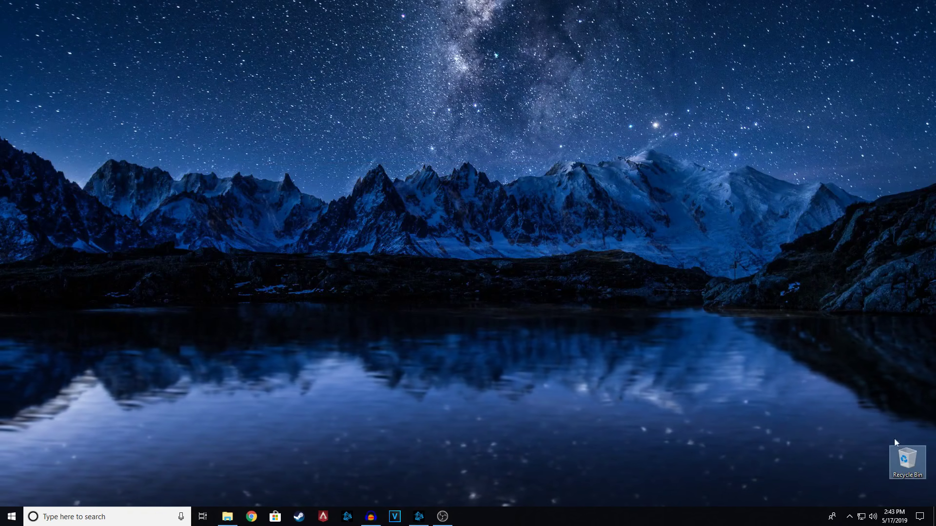
{"action": "right_click", "coordinate": [742, 268]}
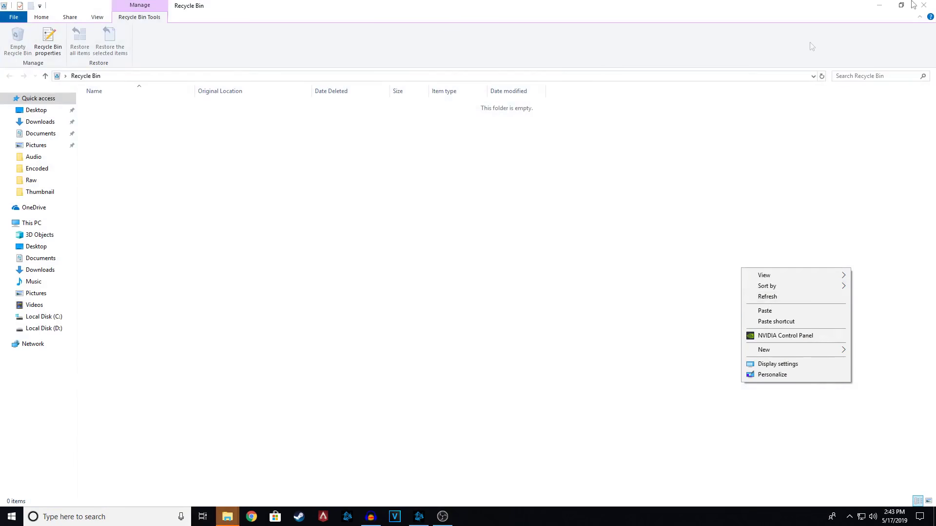
{"action": "left_click", "coordinate": [227, 516]}
{"action": "left_click", "coordinate": [228, 516]}
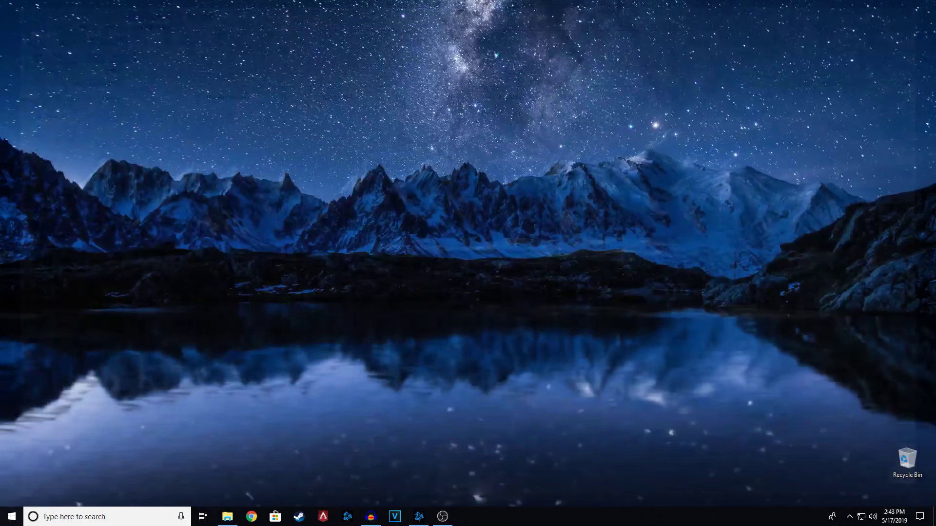
- Restore the Battle.net launcher, whose Overwatch page now shows Install instead of Play
{"action": "left_click", "coordinate": [419, 517]}
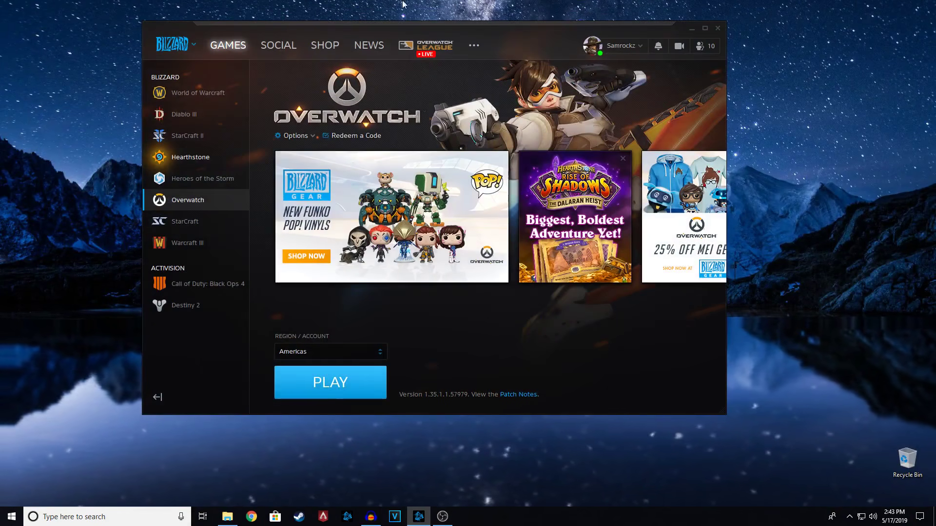
{"action": "left_click_drag", "start_coordinate": [409, 38], "coordinate": [410, 58]}
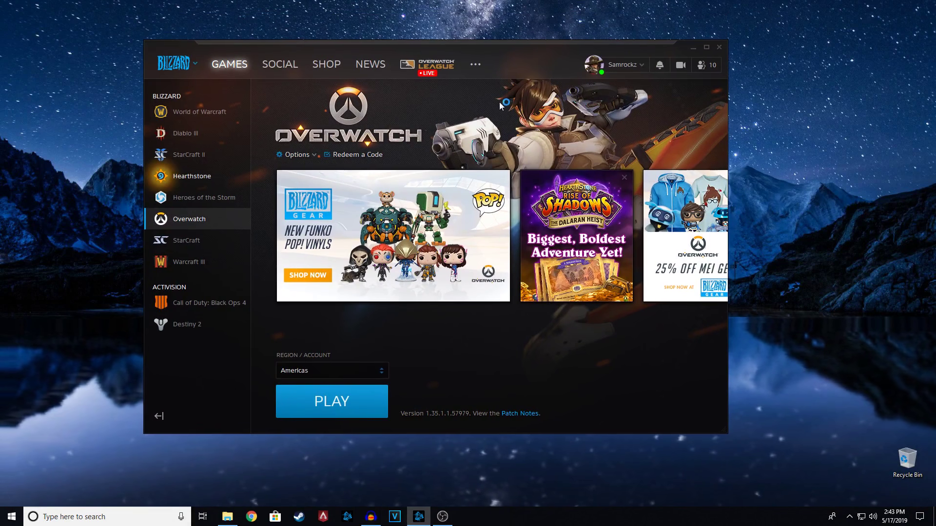
{"action": "left_click", "coordinate": [476, 65]}
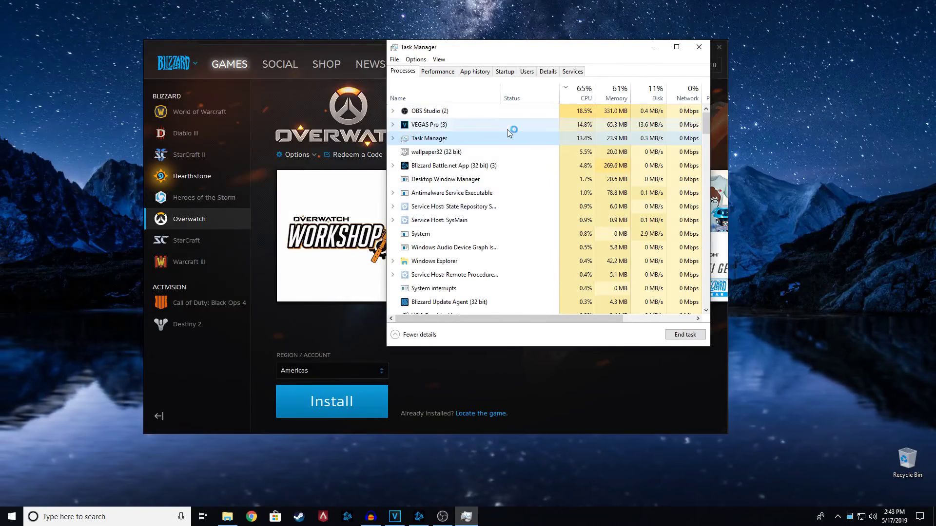
- End the VEGAS Pro task, dismiss its problem report, and close Task Manager
{"action": "left_click", "coordinate": [508, 126]}
{"action": "left_click", "coordinate": [685, 334]}
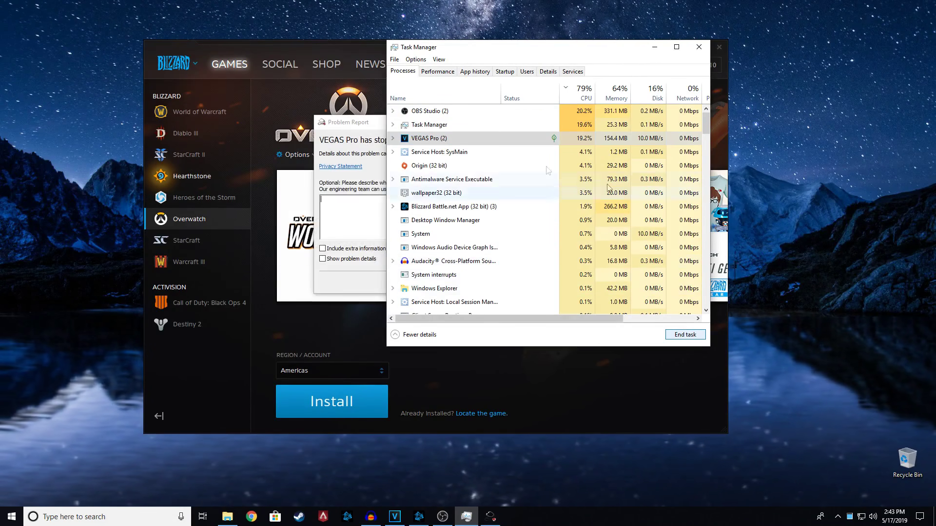
{"action": "left_click", "coordinate": [351, 129]}
{"action": "left_click", "coordinate": [607, 280]}
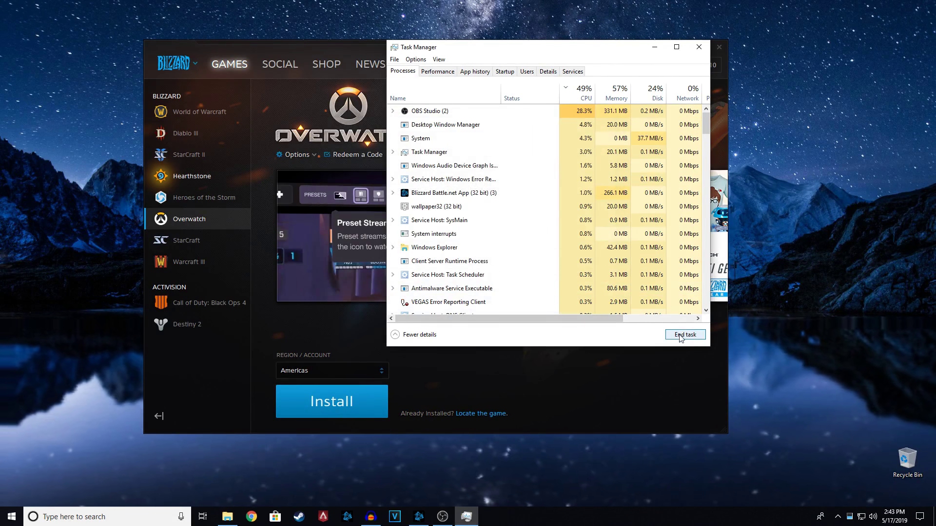
{"action": "left_click", "coordinate": [680, 49]}
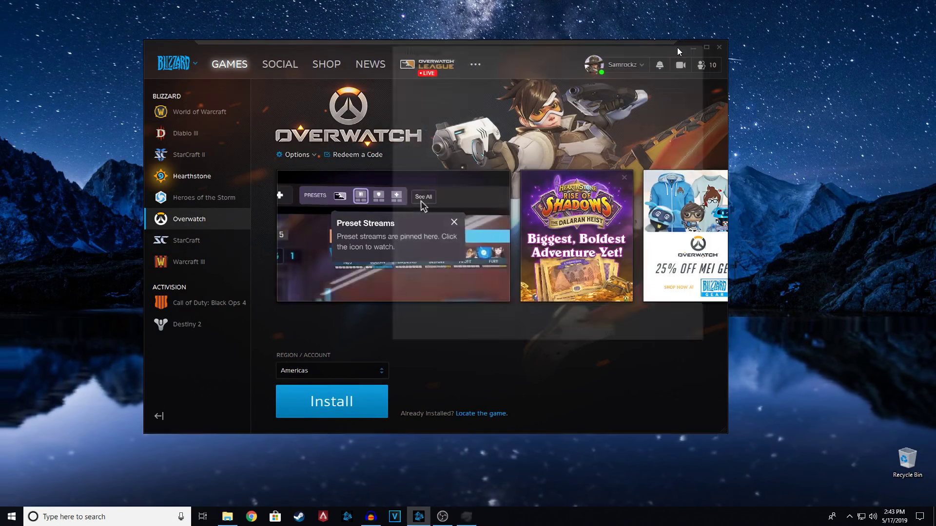
{"action": "left_click_drag", "start_coordinate": [679, 51], "coordinate": [678, 28]}
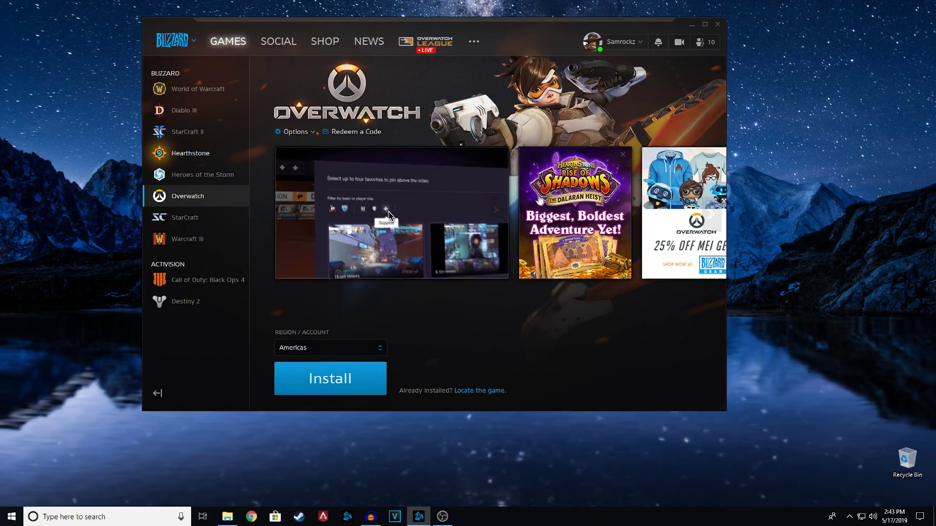
- Reposition the launcher and choose 'Locate the game' under the Install button
{"action": "left_click_drag", "start_coordinate": [553, 23], "coordinate": [560, 6]}
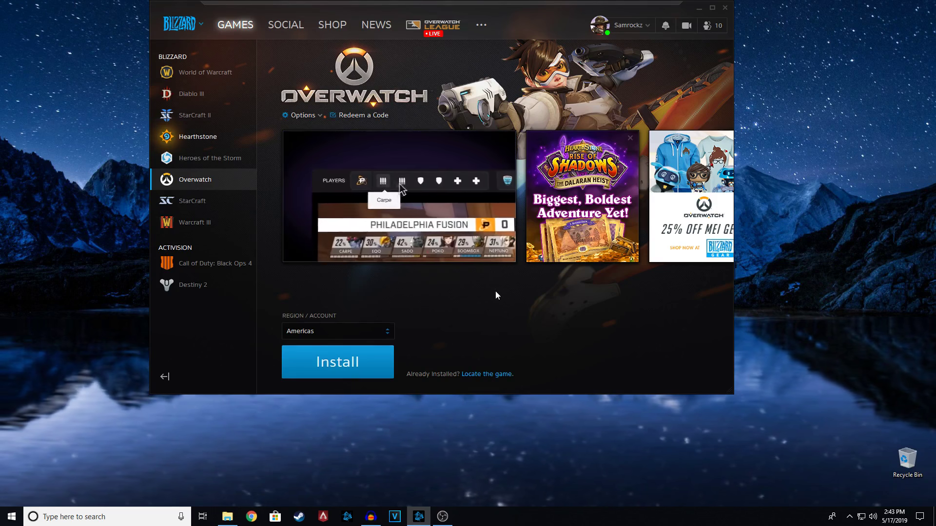
{"action": "mouse_move", "coordinate": [546, 25]}
{"action": "left_mouse_down"}
{"action": "mouse_move", "coordinate": [549, 76]}
{"action": "mouse_move", "coordinate": [552, 53]}
{"action": "left_mouse_up"}
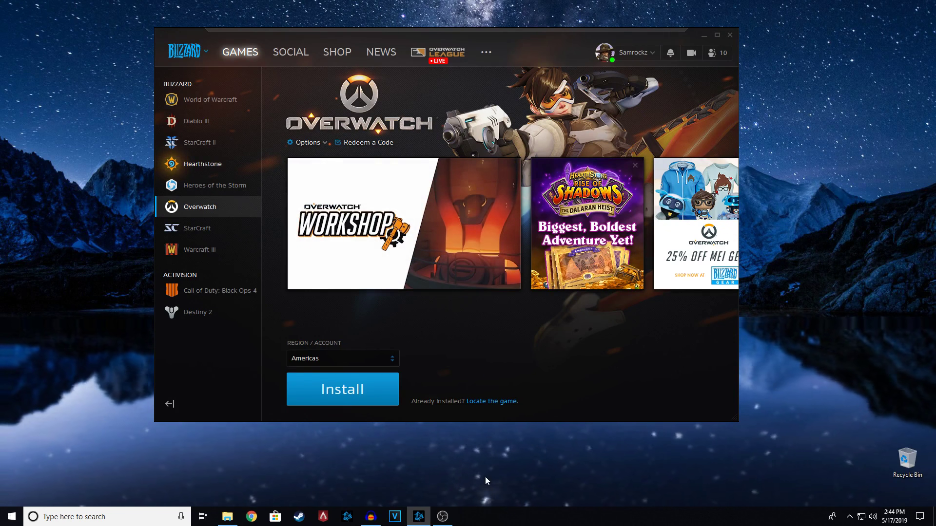
{"action": "left_click", "coordinate": [492, 403]}
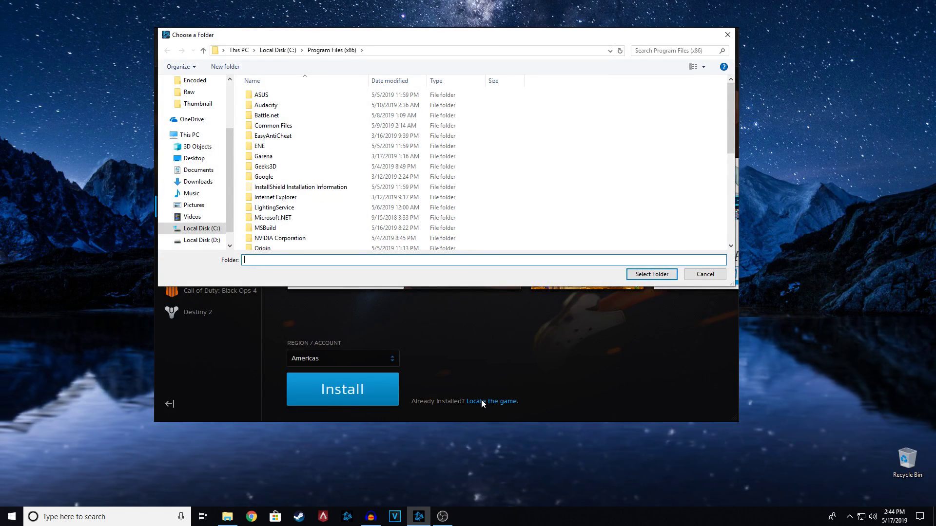
- Set D:\Overwatch as the game location so Play returns with version 1.35.1.1.57979
{"action": "scroll", "coordinate": [334, 205], "scroll_direction": "down", "scroll_amount": 7}
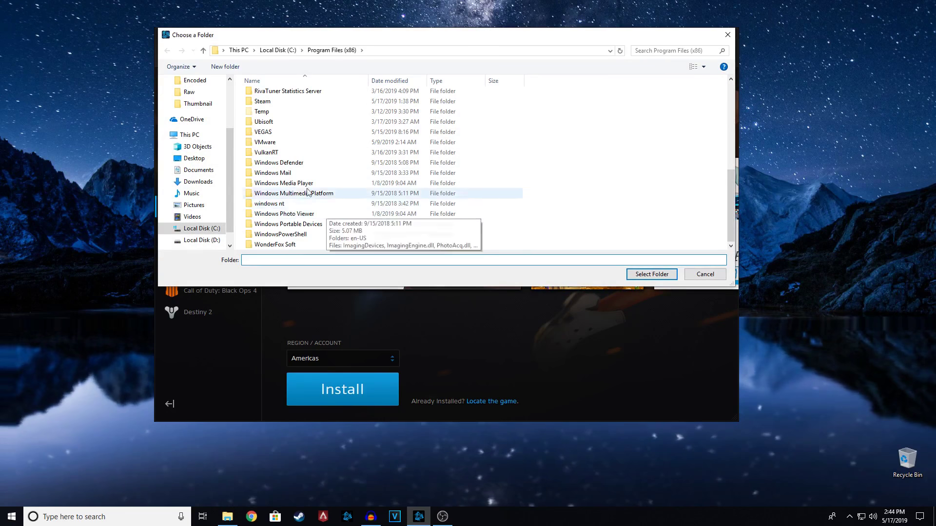
{"action": "left_click", "coordinate": [209, 240]}
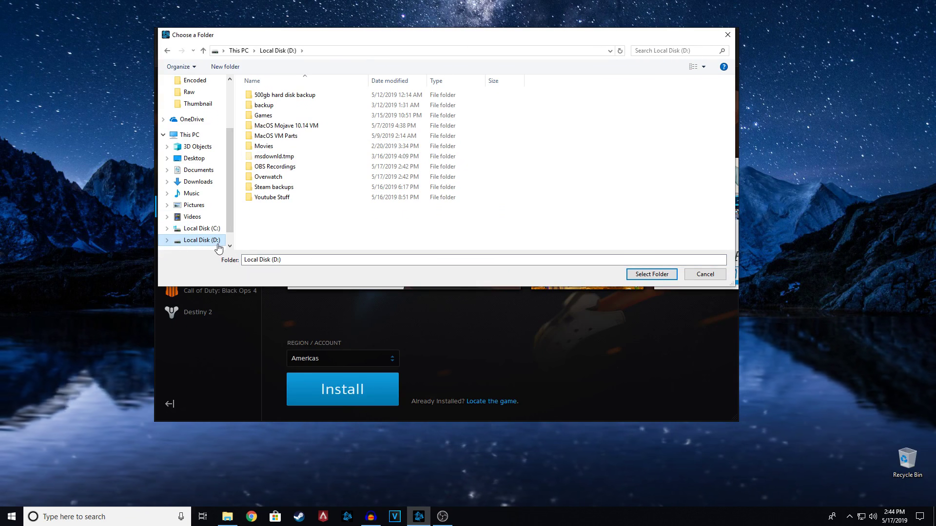
{"action": "key", "text": "Up"}
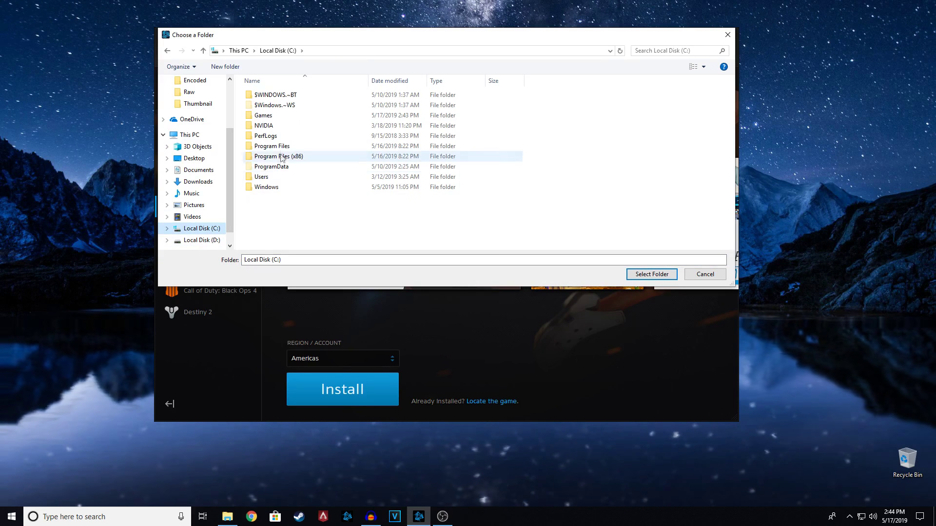
{"action": "left_click", "coordinate": [202, 241]}
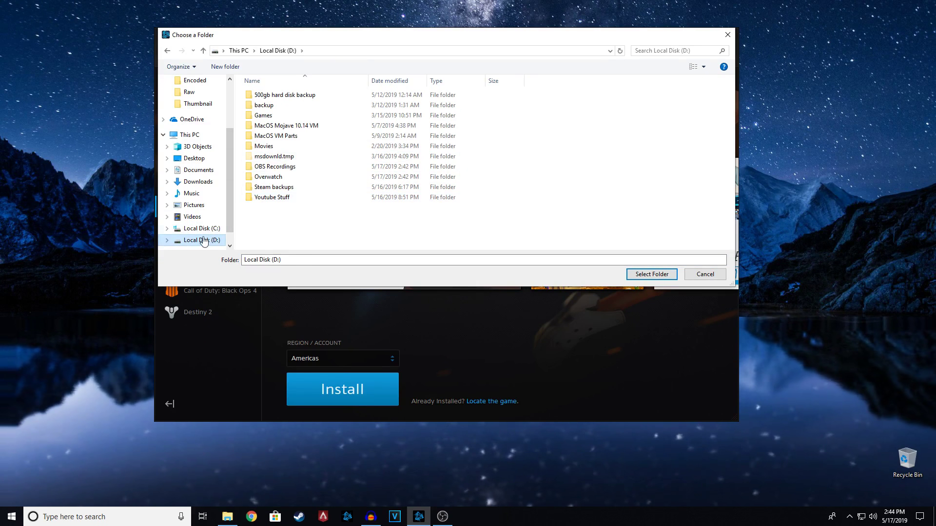
{"action": "key", "text": "Up"}
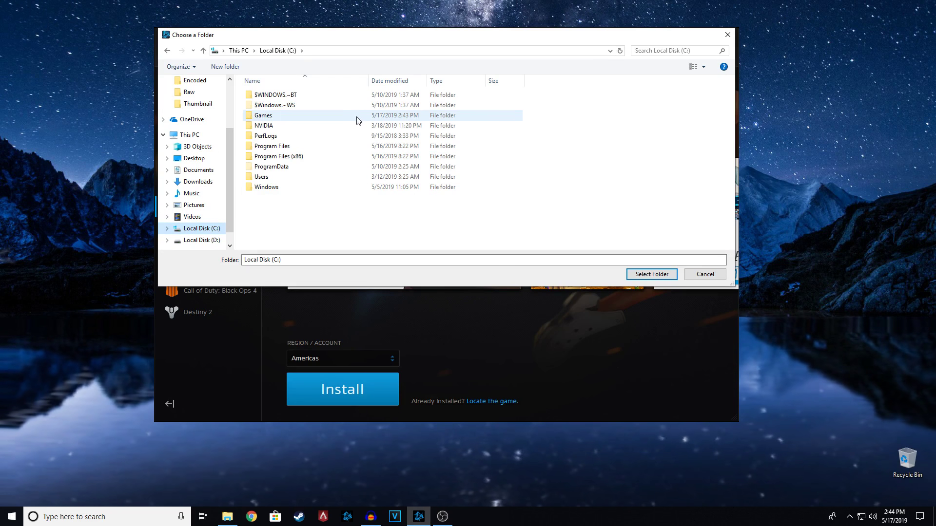
{"action": "left_click", "coordinate": [224, 241]}
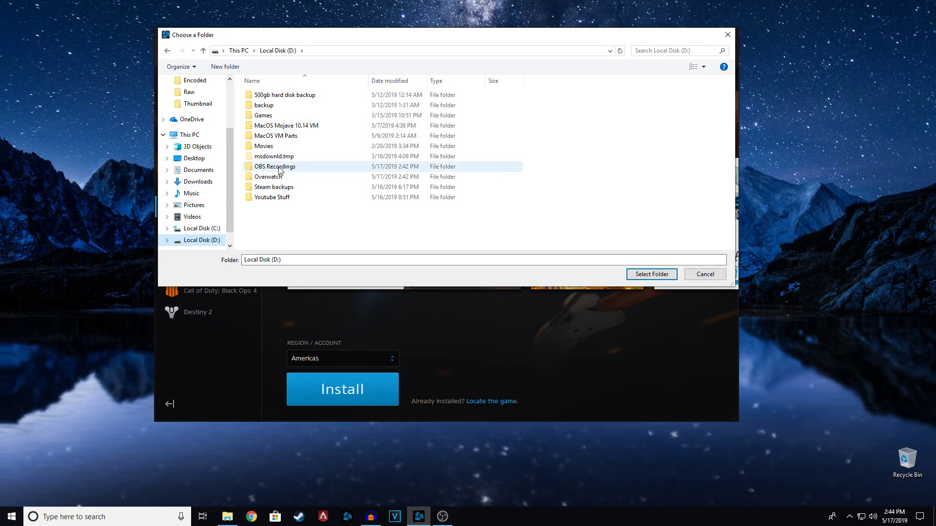
{"action": "left_click", "coordinate": [272, 176]}
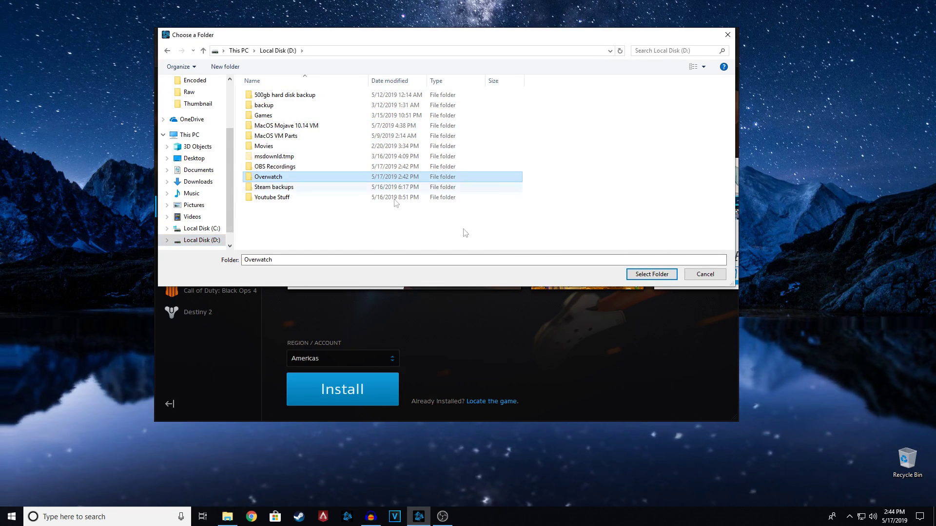
{"action": "left_click", "coordinate": [658, 274]}
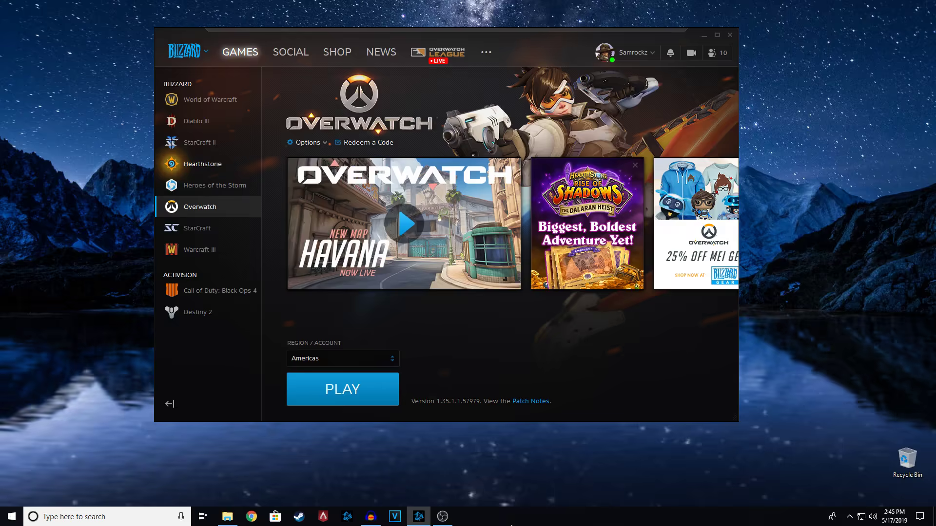
{"action": "left_click", "coordinate": [373, 519]}
{"action": "left_click", "coordinate": [373, 519]}
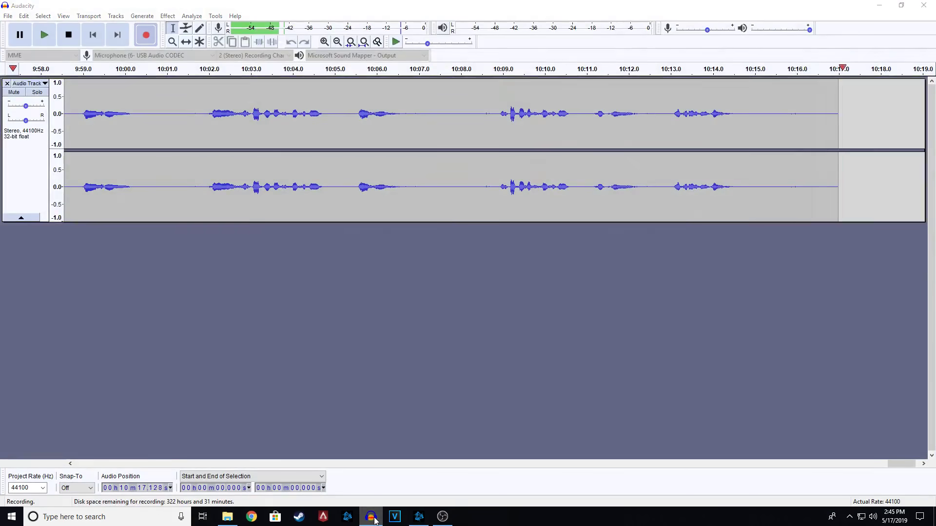